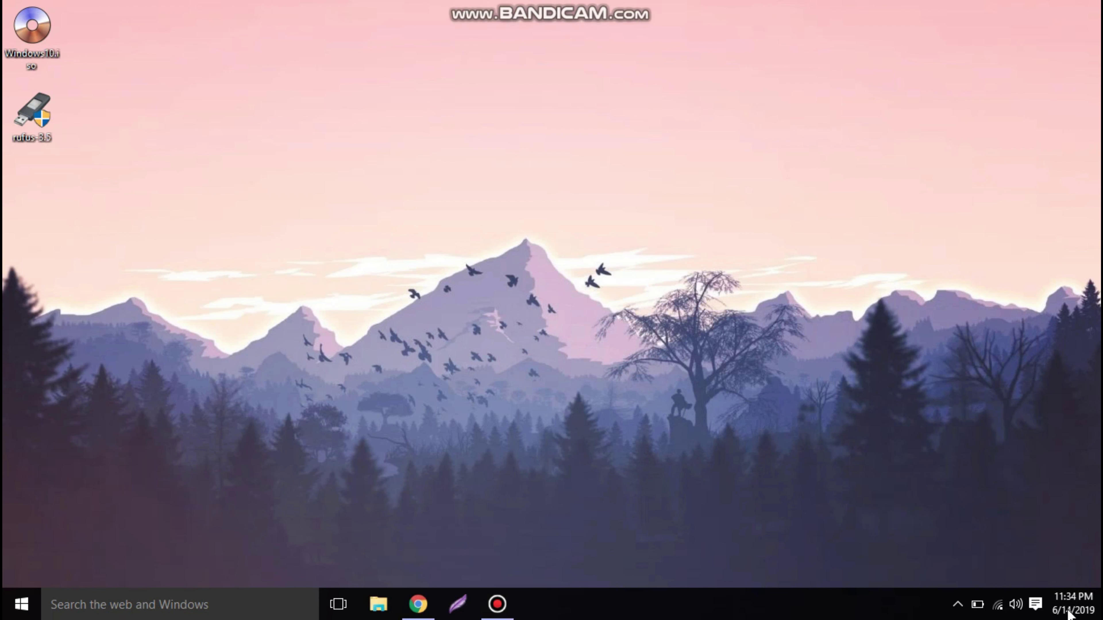
Step: Open Chrome and enter 'rufus' in the Google search box
{"action": "left_click", "coordinate": [412, 616]}
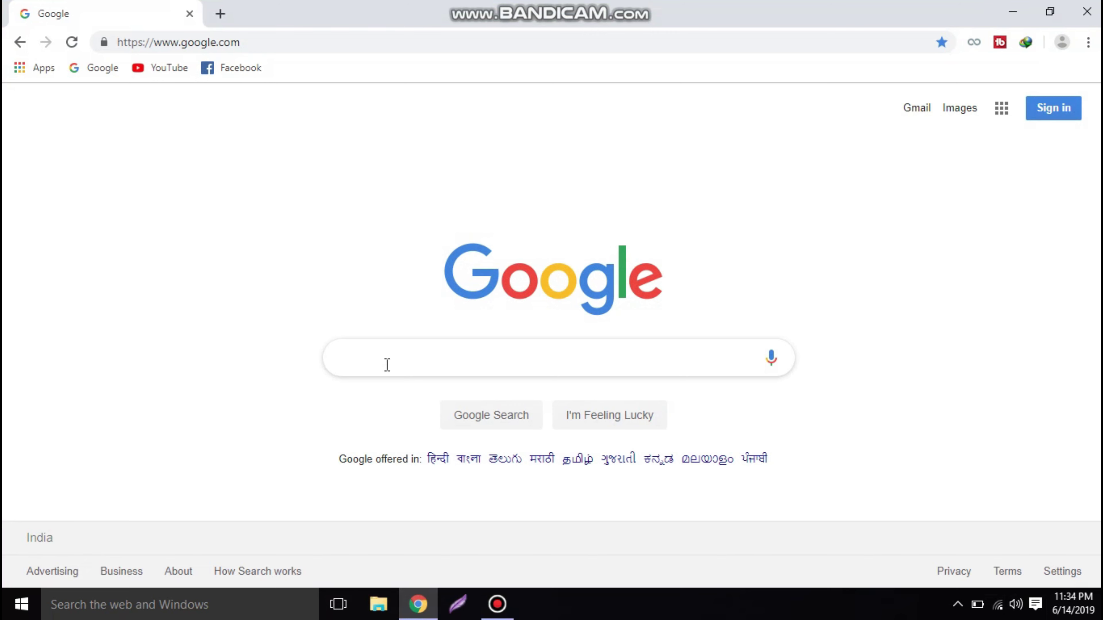
{"action": "type", "text": "rufus"}
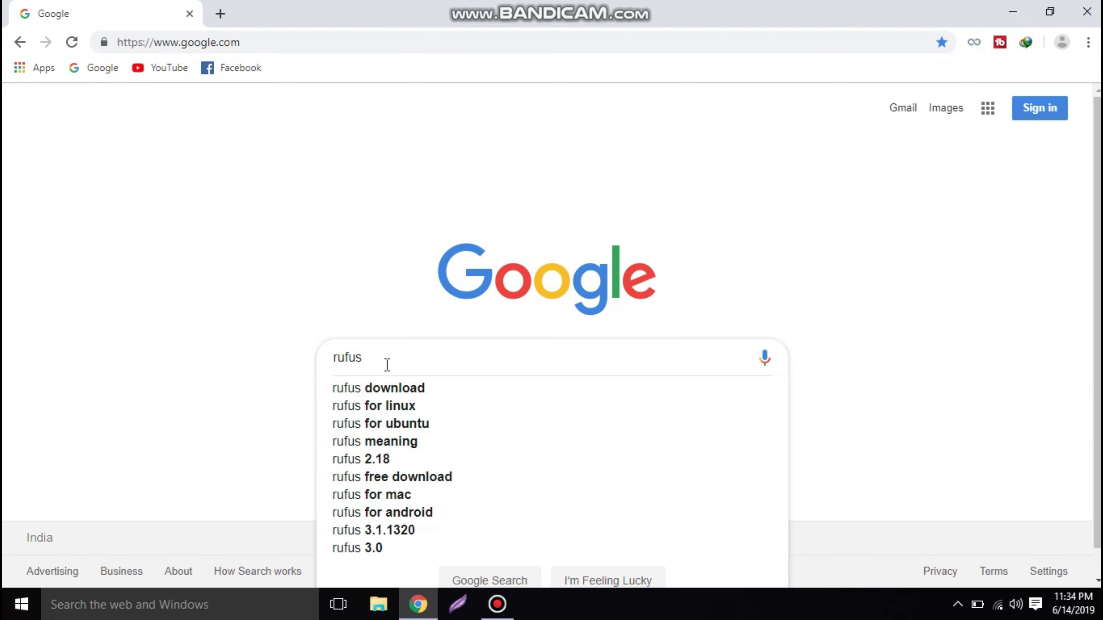
Step: Download Rufus 3.5 from FileHippo, accepting the duplicate-download prompt, then minimise Chrome
{"action": "left_click", "coordinate": [400, 388]}
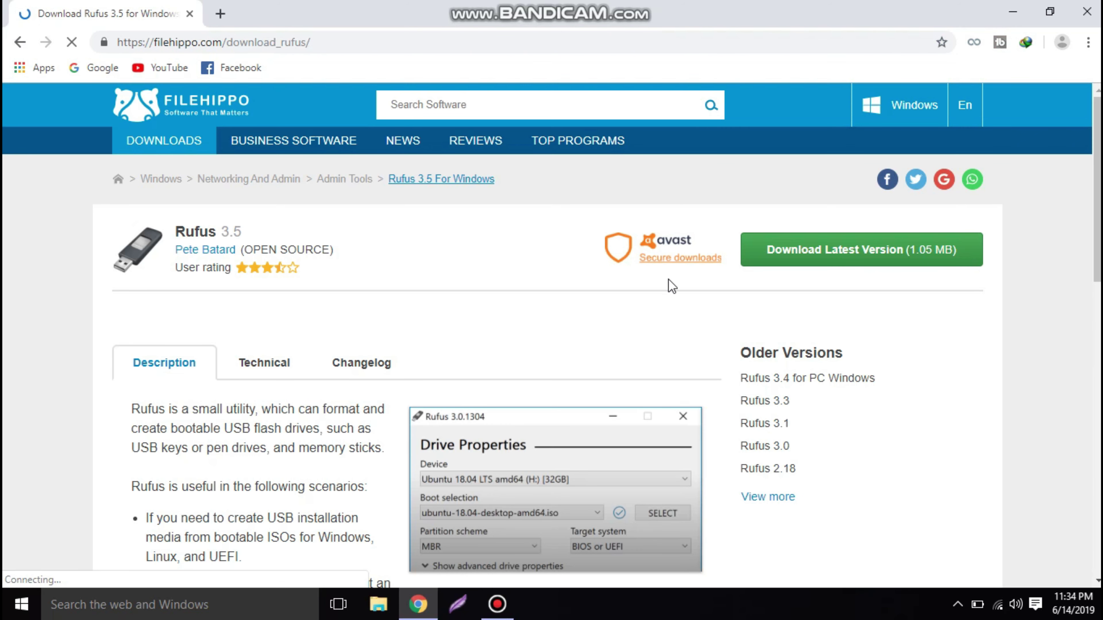
{"action": "left_click", "coordinate": [847, 257]}
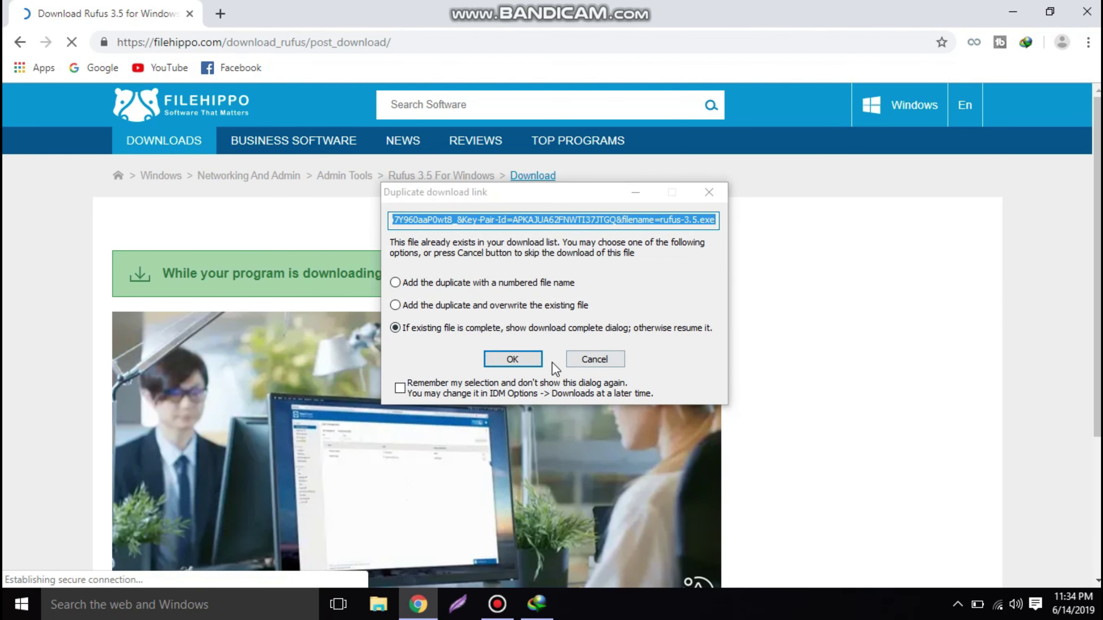
{"action": "left_click", "coordinate": [530, 358]}
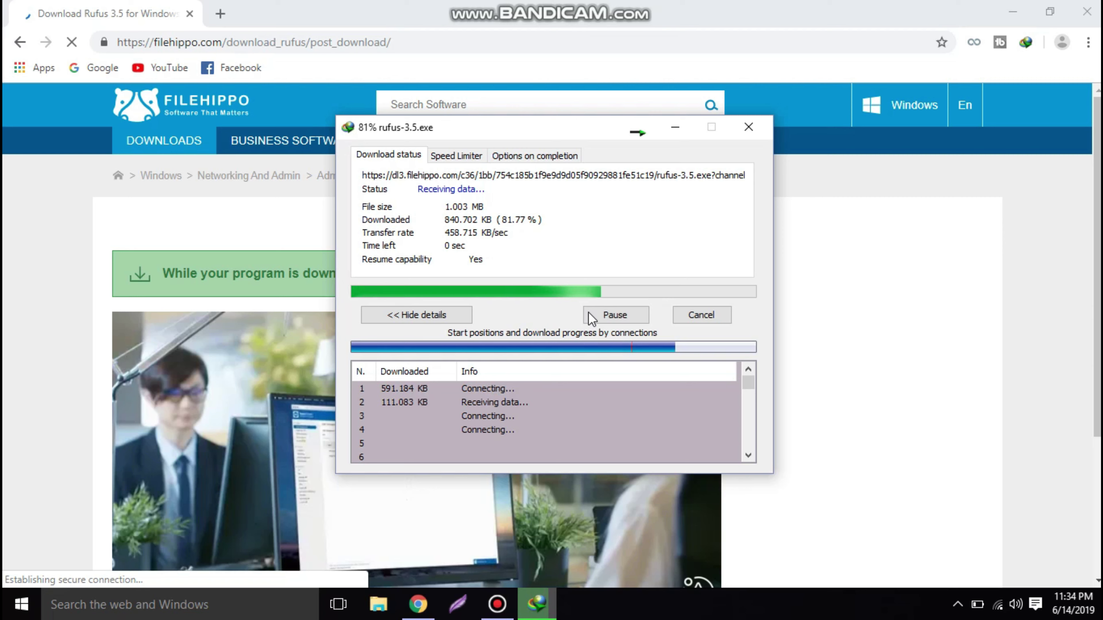
{"action": "left_click", "coordinate": [693, 352]}
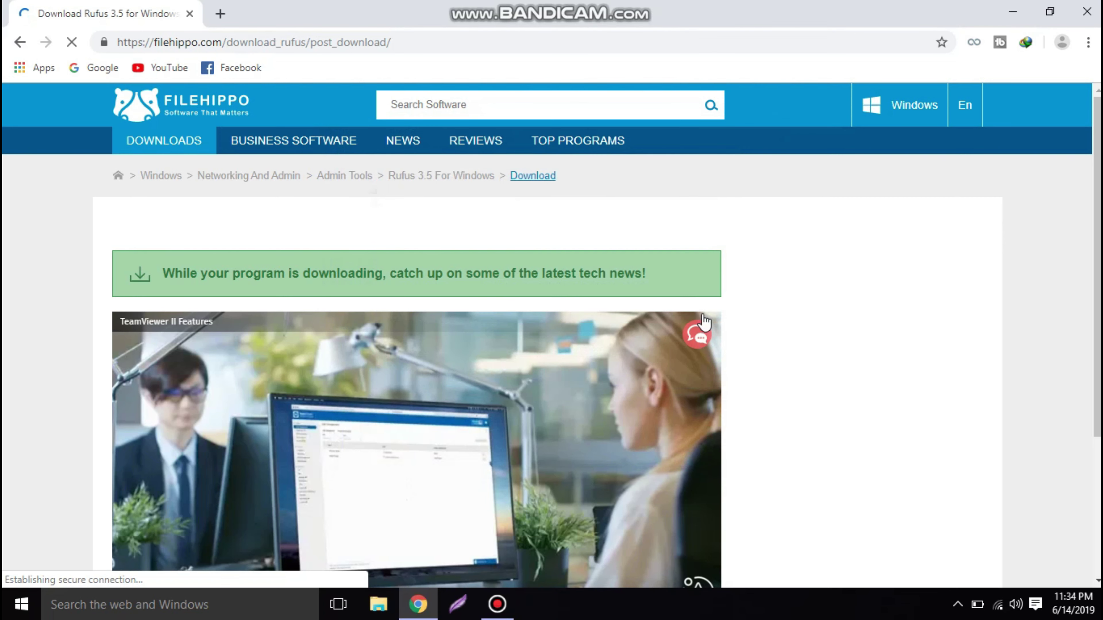
{"action": "left_click", "coordinate": [1017, 8]}
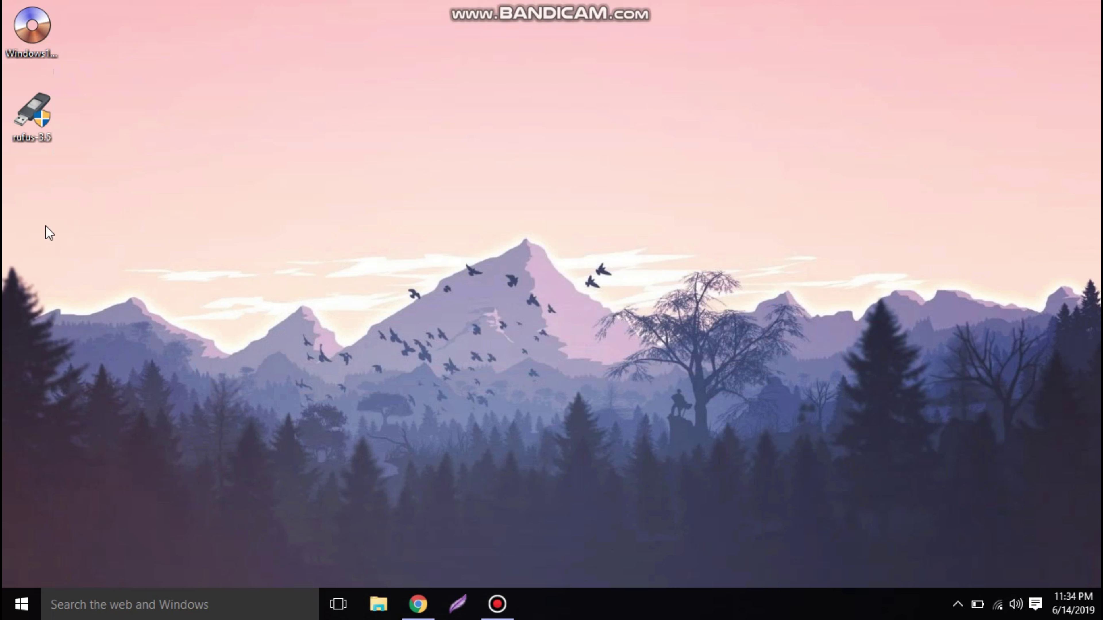
Step: Run Rufus 3.5 as administrator and choose the SONY 16 GB drive as the device
{"action": "right_click", "coordinate": [54, 112]}
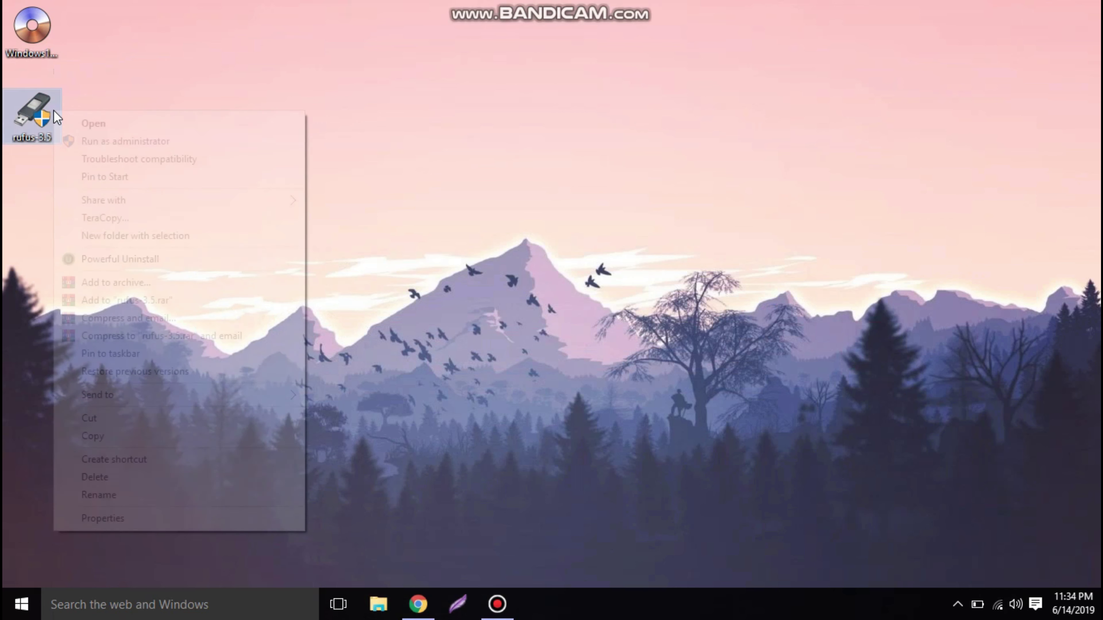
{"action": "left_click", "coordinate": [109, 144]}
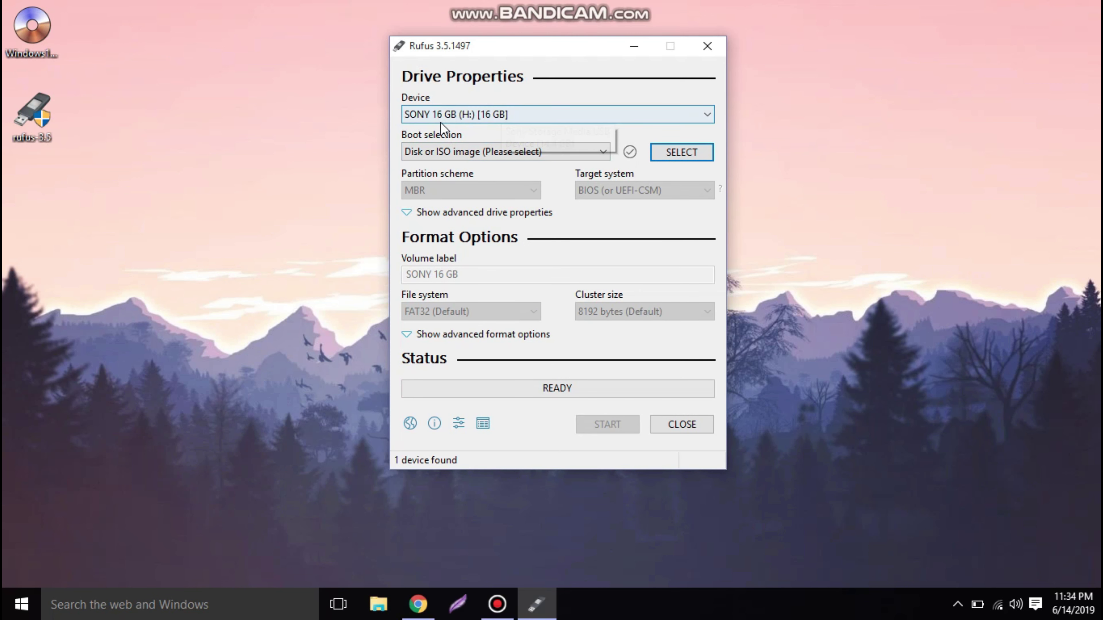
{"action": "left_click", "coordinate": [539, 119]}
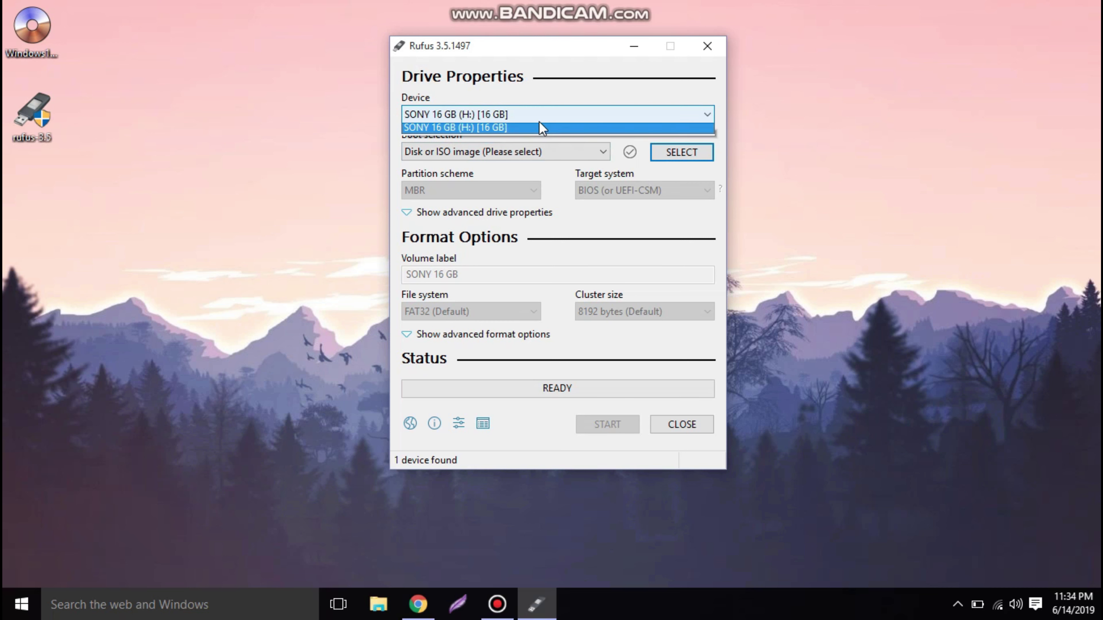
{"action": "left_click", "coordinate": [542, 127]}
Step: Load Windows10.iso from the Desktop as the disk or ISO boot image
{"action": "left_click", "coordinate": [372, 221]}
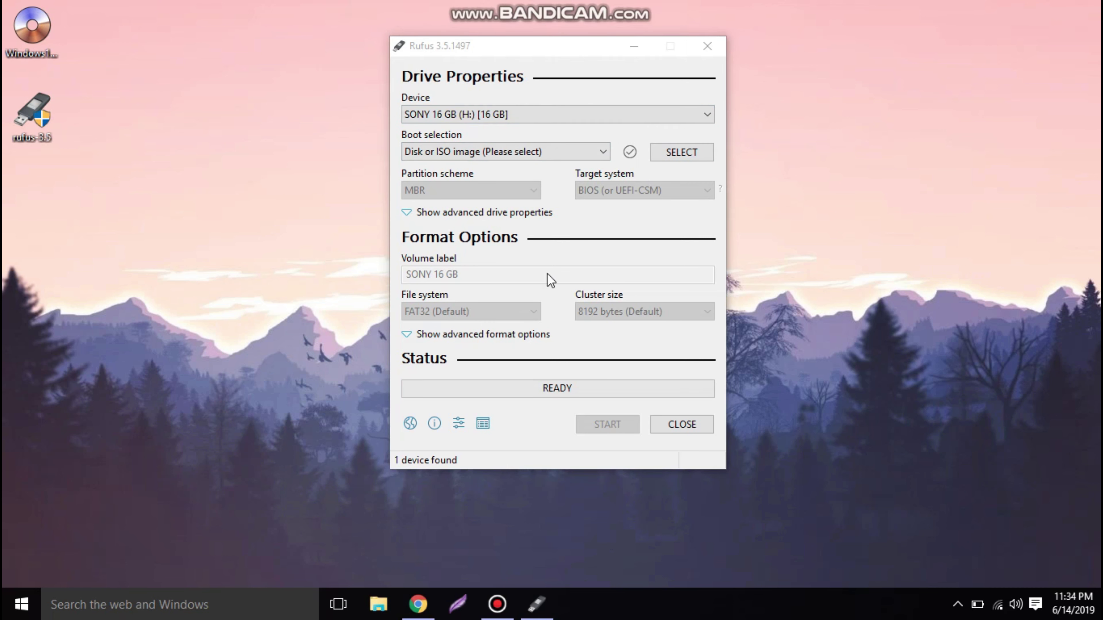
{"action": "left_click", "coordinate": [603, 152]}
{"action": "left_click", "coordinate": [603, 153]}
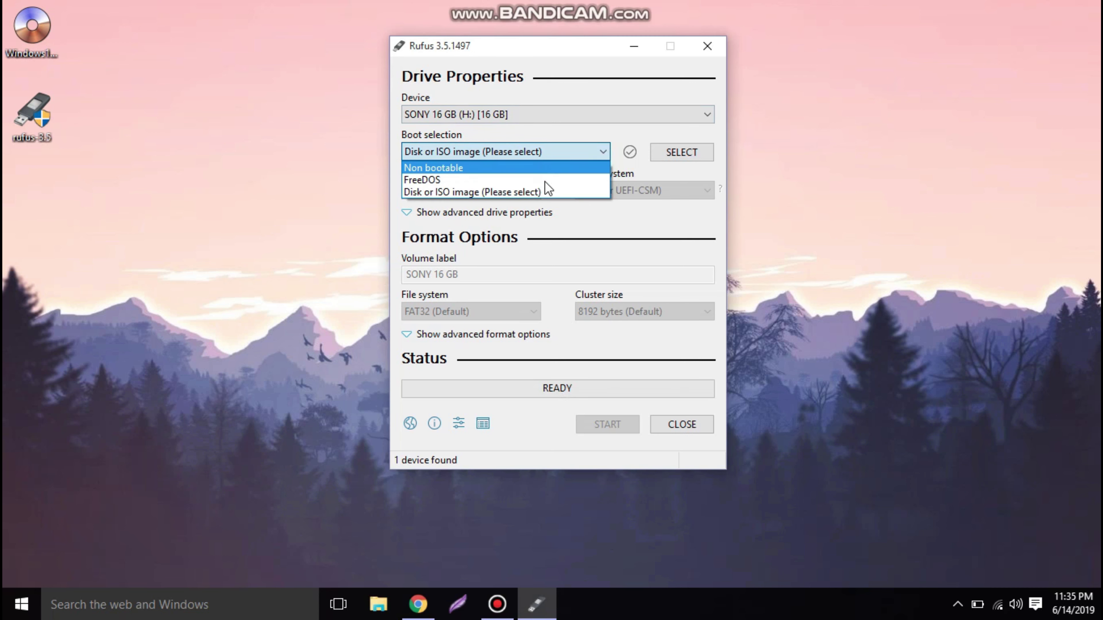
{"action": "left_click", "coordinate": [548, 189]}
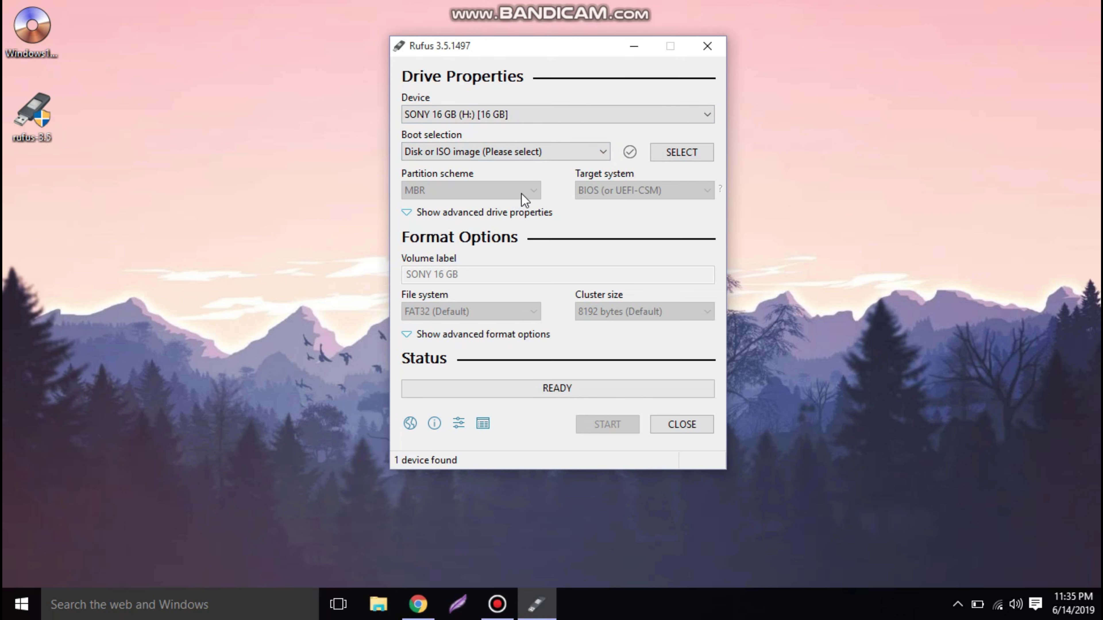
{"action": "left_click", "coordinate": [652, 152]}
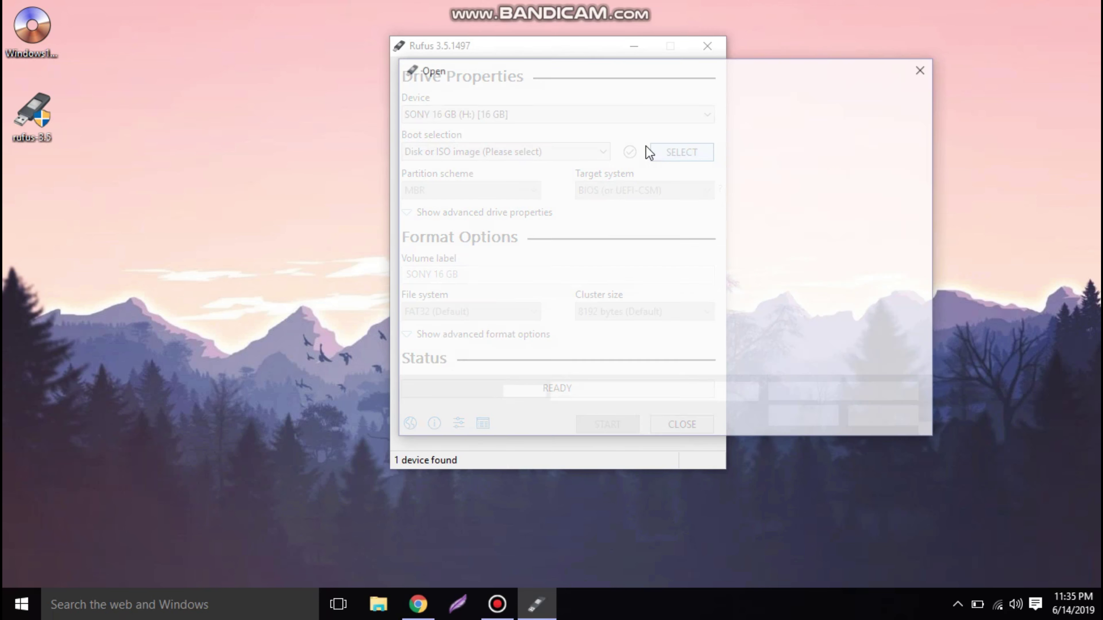
{"action": "left_click", "coordinate": [468, 176]}
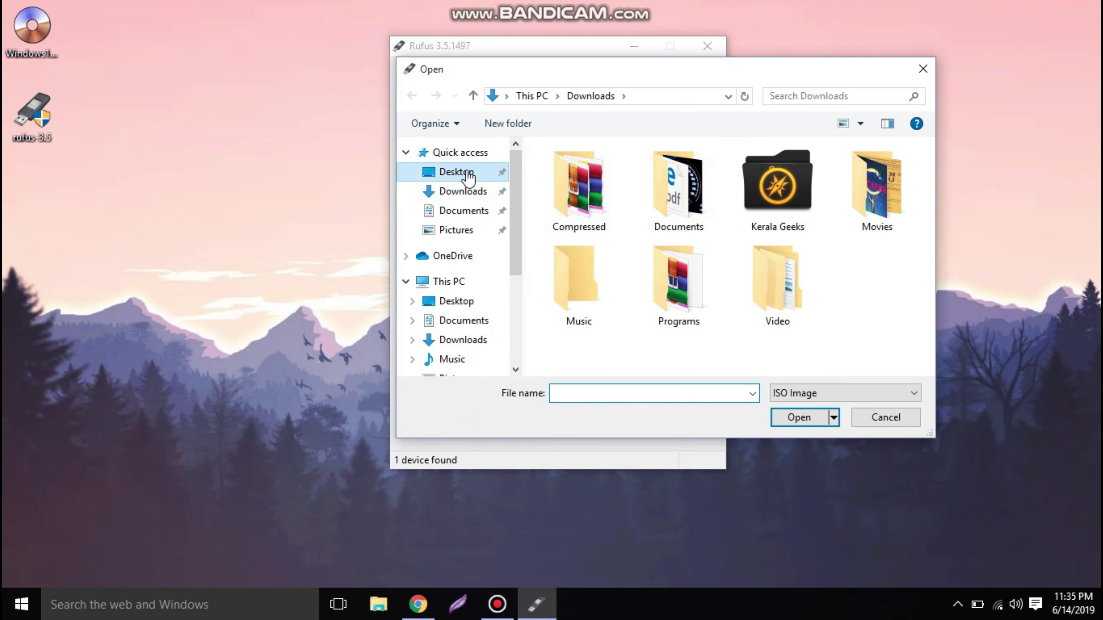
{"action": "left_click", "coordinate": [579, 182]}
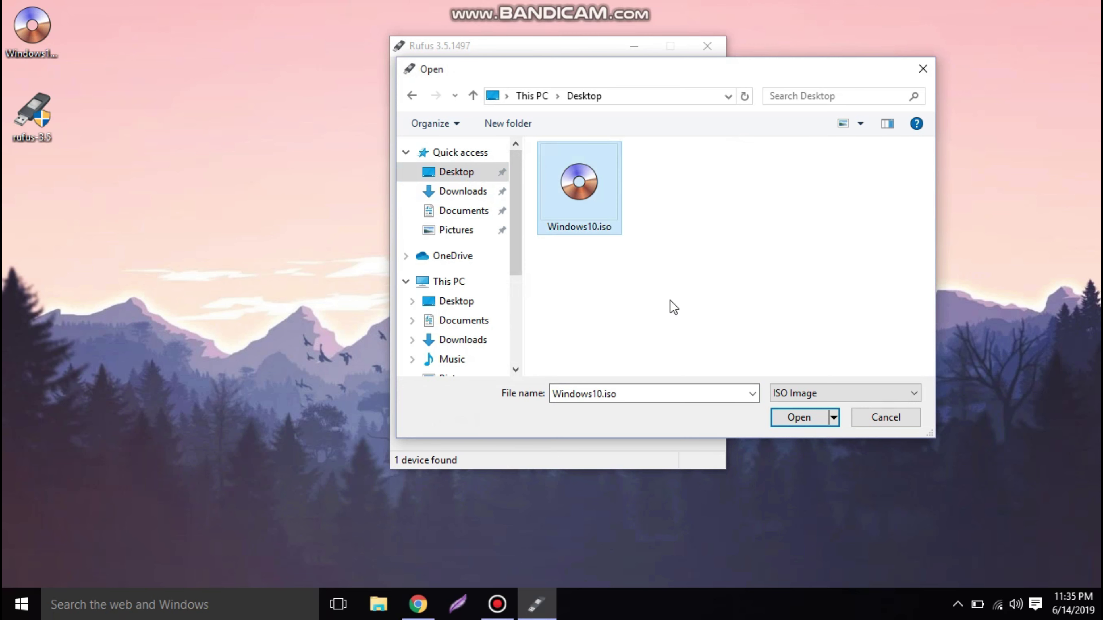
{"action": "left_click", "coordinate": [781, 418]}
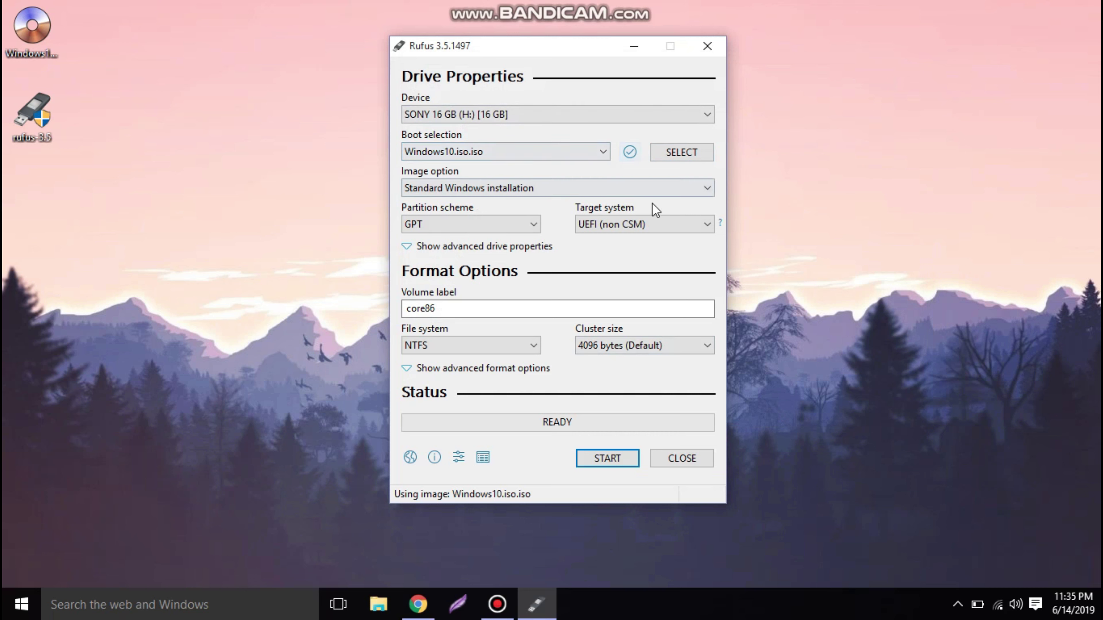
Step: Set partition scheme to MBR, relabel the volume 'Windows 10', and start writing
{"action": "left_click", "coordinate": [499, 227]}
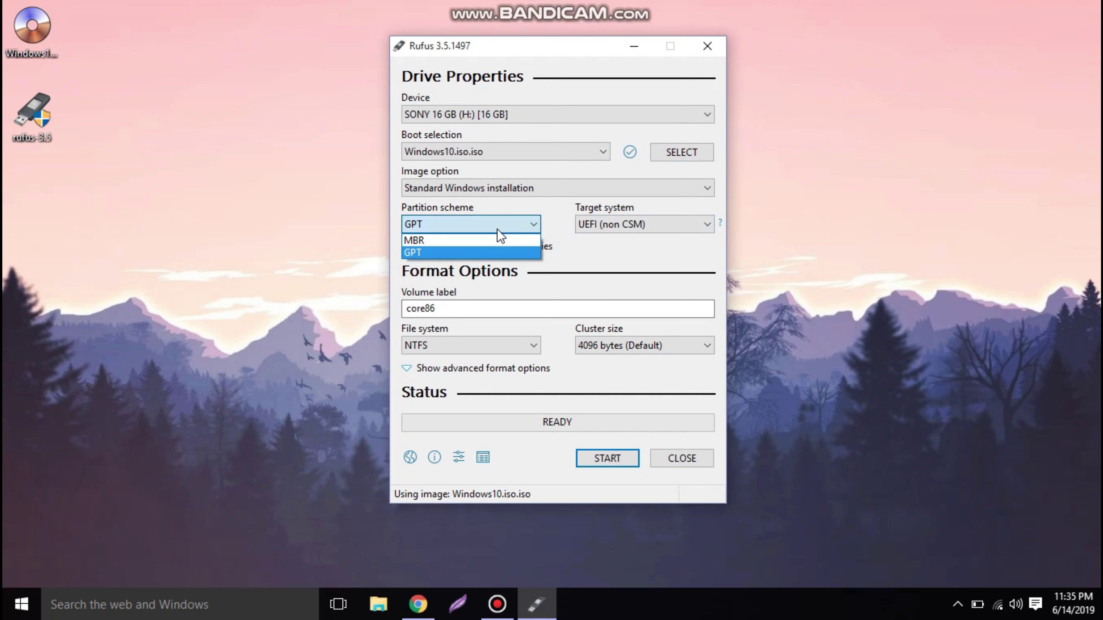
{"action": "left_click", "coordinate": [498, 236]}
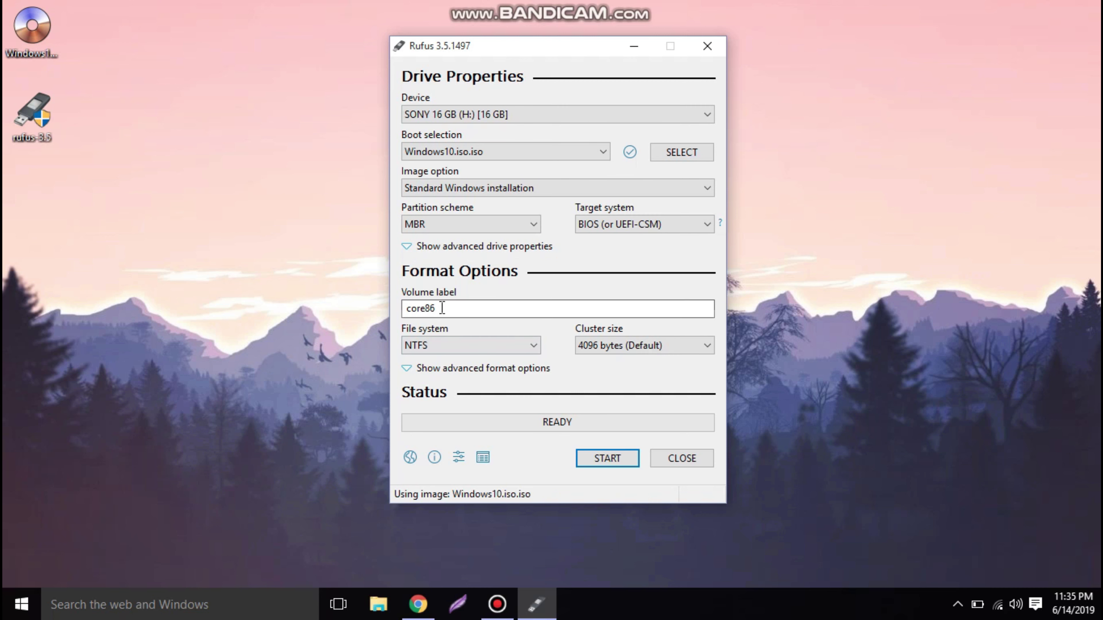
{"action": "left_click_drag", "start_coordinate": [459, 307], "coordinate": [378, 304]}
{"action": "type", "text": "Windows 10"}
{"action": "left_click", "coordinate": [595, 462]}
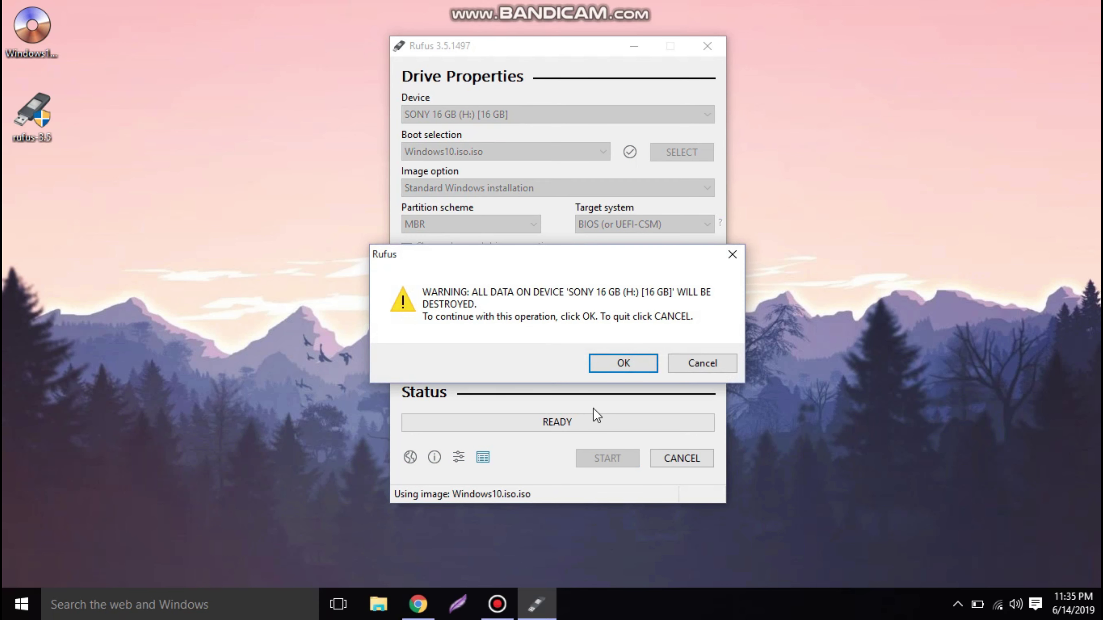
Step: Confirm erasing the SONY drive and wait until Rufus shows READY
{"action": "left_click", "coordinate": [629, 355]}
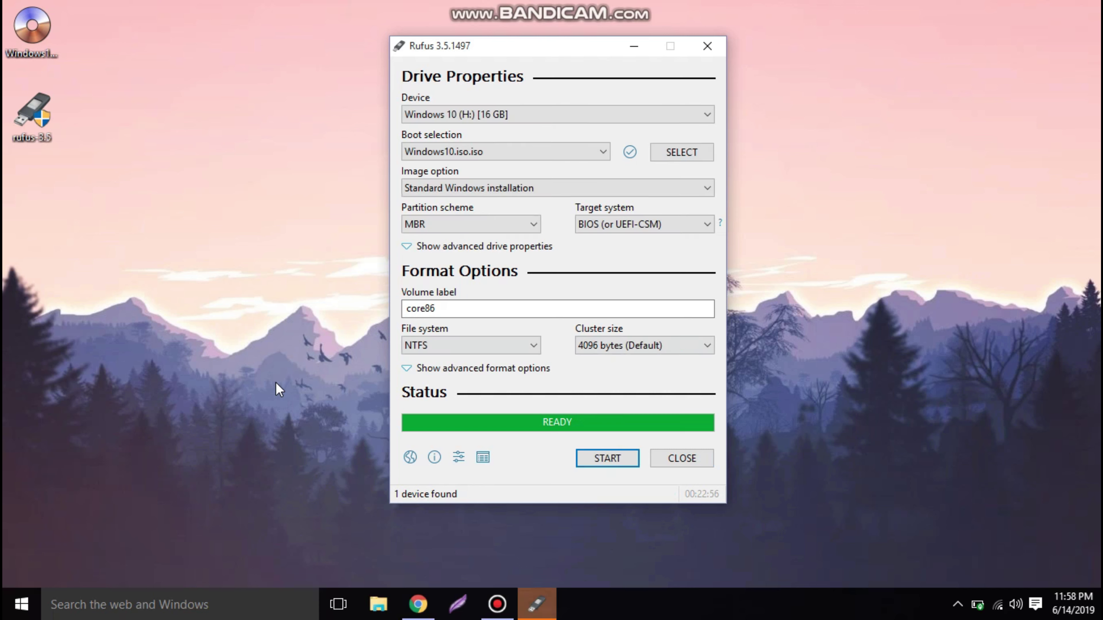
Step: Close Rufus, open Windows 10 (H:) from This PC to review its files, then close Explorer
{"action": "left_click", "coordinate": [678, 462]}
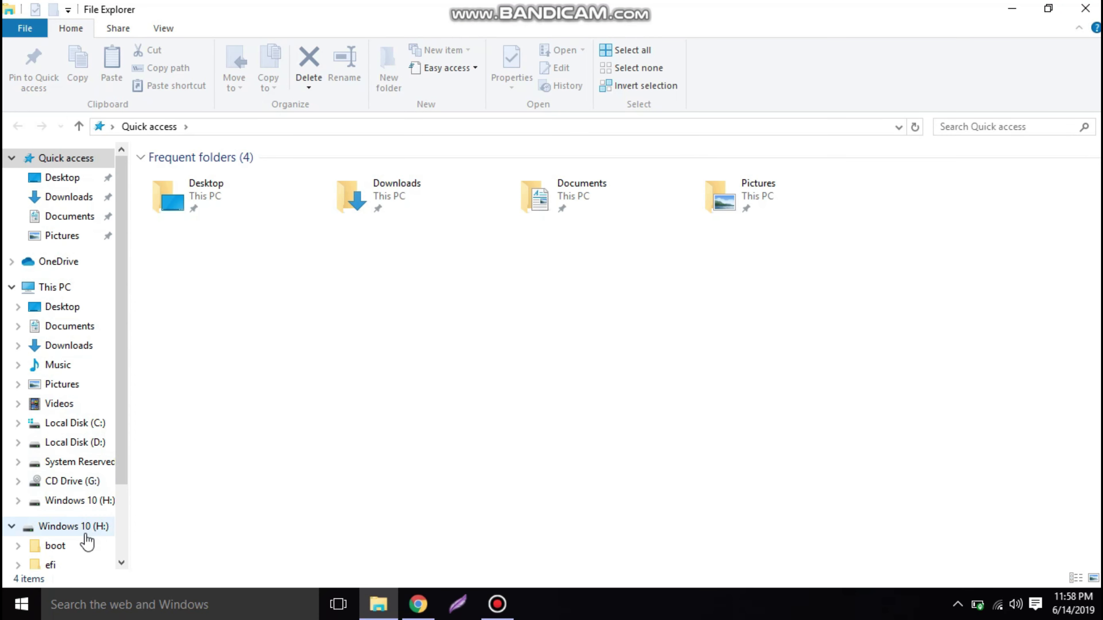
{"action": "left_click", "coordinate": [80, 290]}
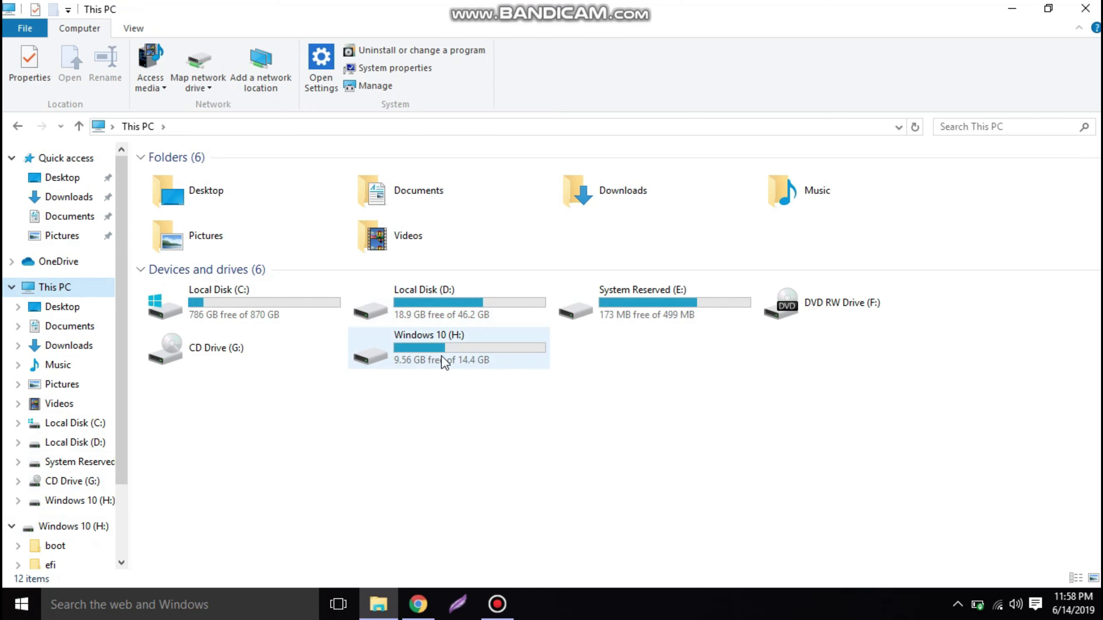
{"action": "left_click", "coordinate": [456, 359]}
{"action": "double_click", "coordinate": [456, 358]}
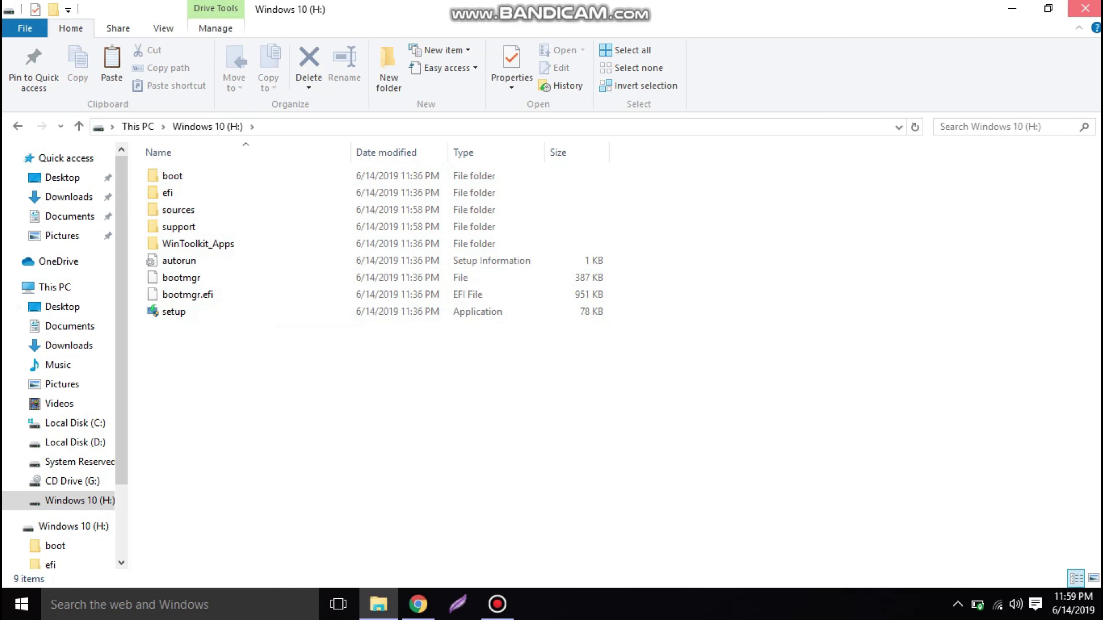
{"action": "left_click", "coordinate": [1085, 8]}
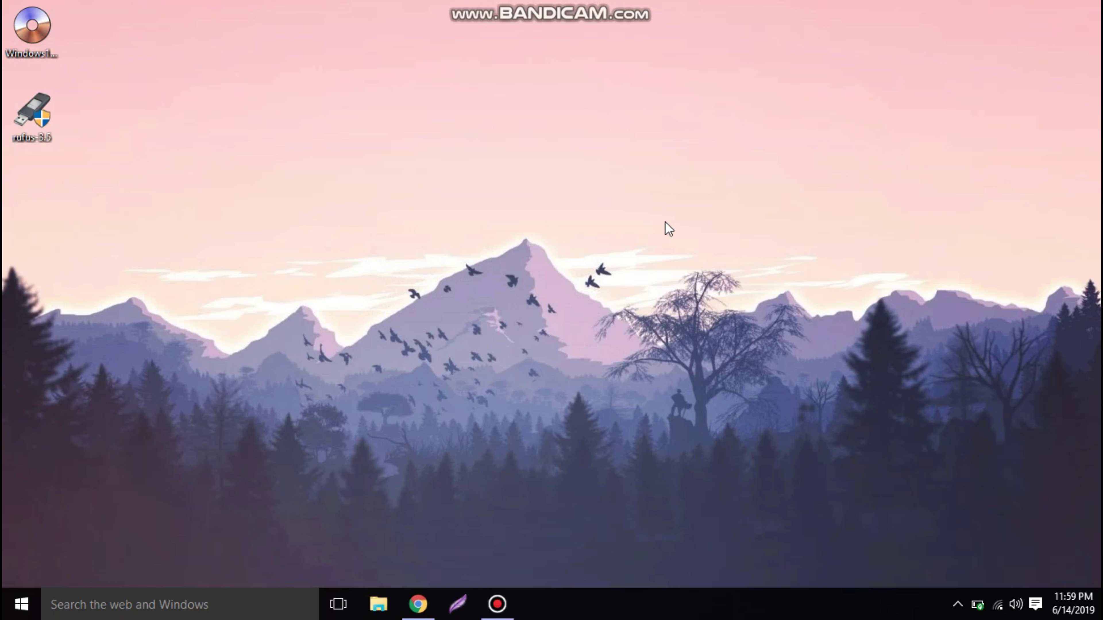